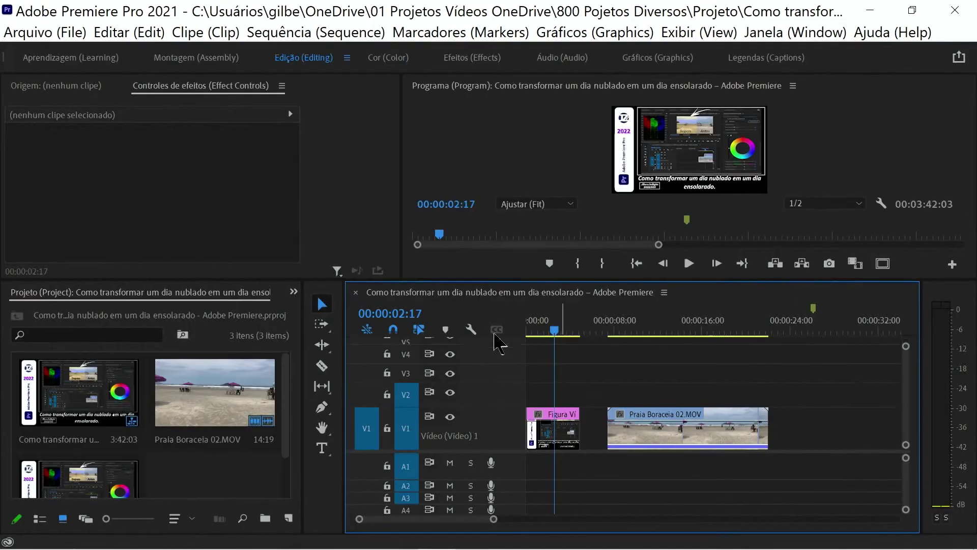
Place the playhead on the Praia Boraceia 02.MOV clip at 00:00:09:25
click(635, 336)
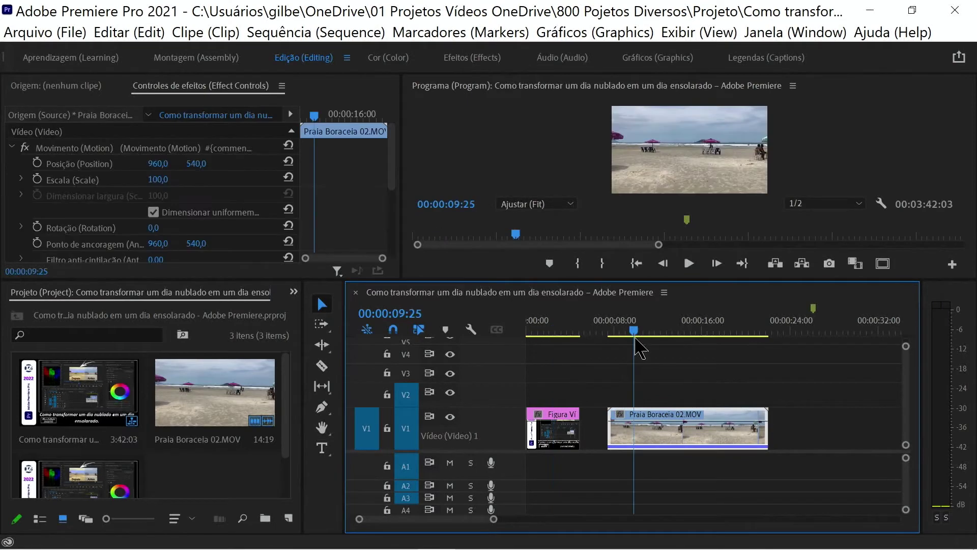
Scrub through the beach clip, then switch to the Color workspace with Basic Correction expanded
mouse_move(636, 339)
mouse_down()
mouse_move(670, 340)
mouse_move(680, 362)
mouse_move(657, 363)
mouse_move(684, 375)
mouse_move(671, 362)
mouse_up()
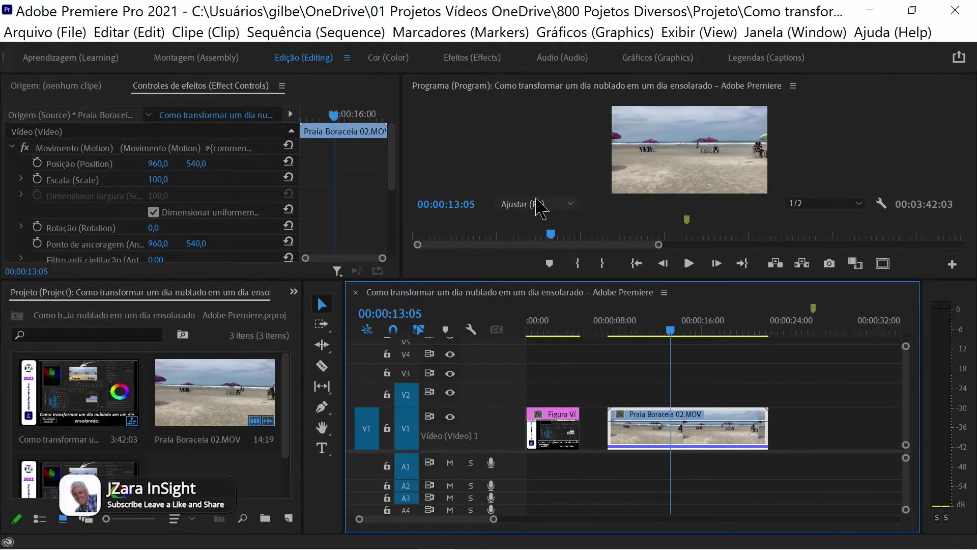
click(400, 58)
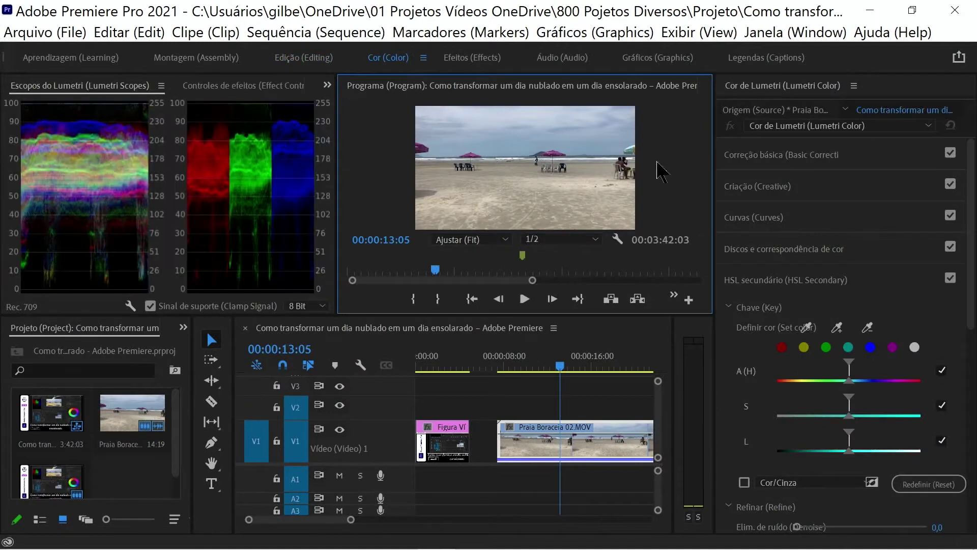
click(779, 155)
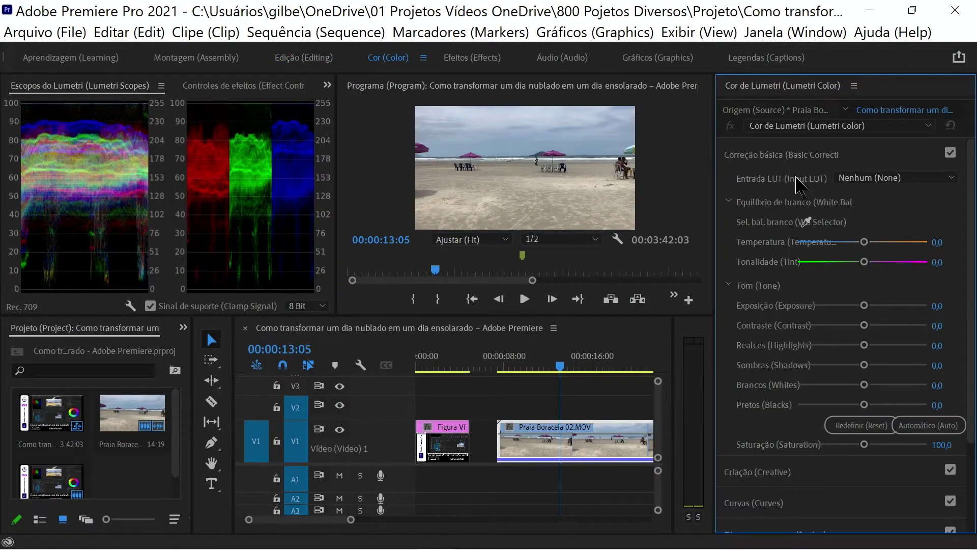
Save the project, white-balance from the image (Temperature 41.7, Tint -0.6) and nudge Contrast to 13.5
key(ctrl+s)
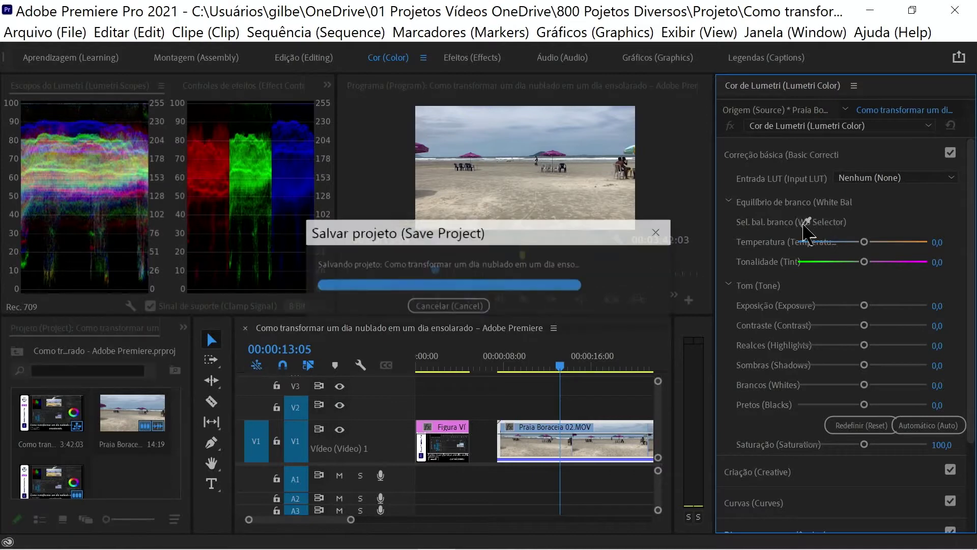
click(806, 223)
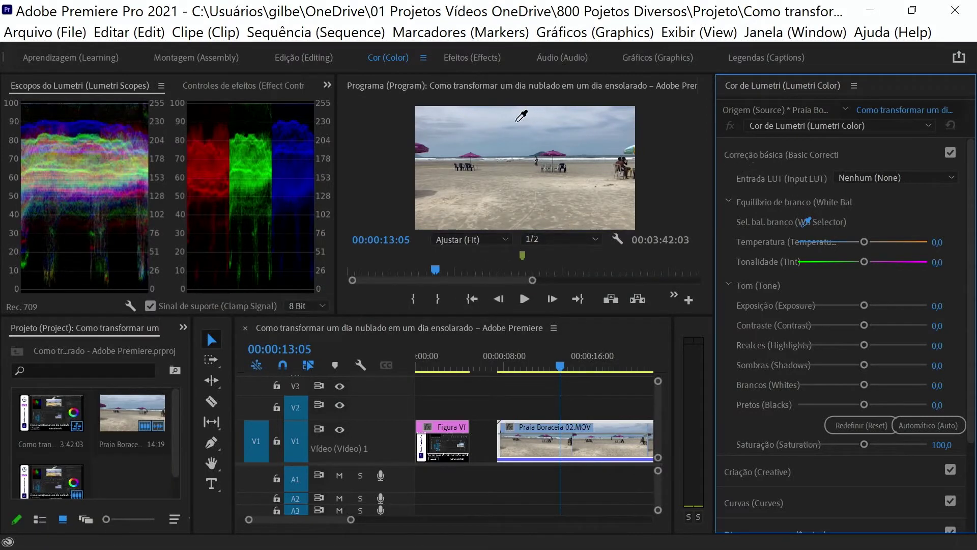
click(493, 132)
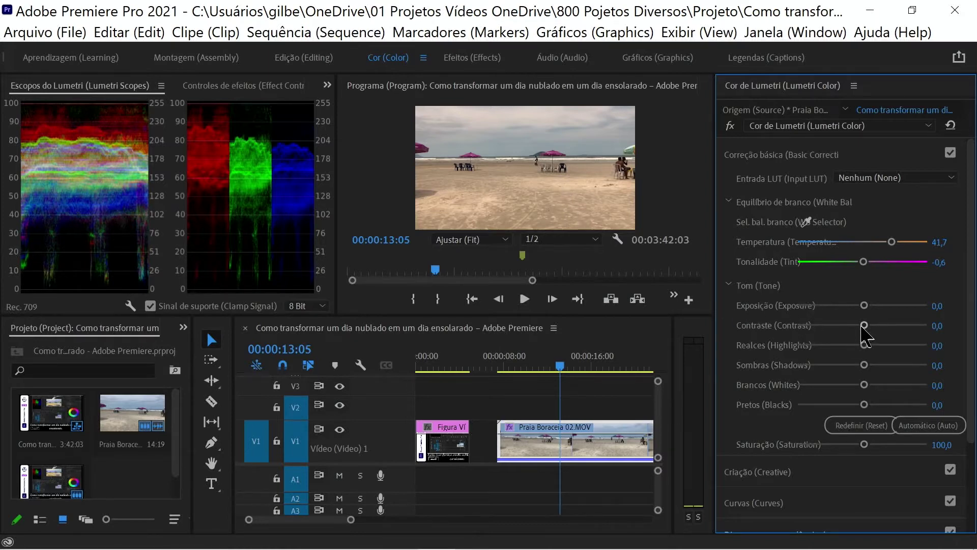
drag(864, 327, 872, 329)
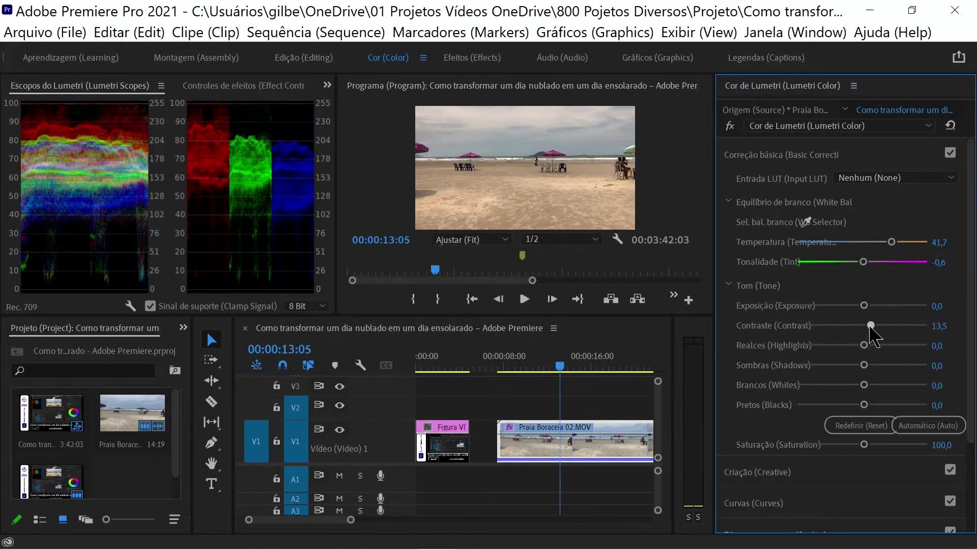
Set Contrast 15.8, Highlights 2.9 and Saturation 125.1, then collapse Basic Correction
drag(872, 328, 873, 329)
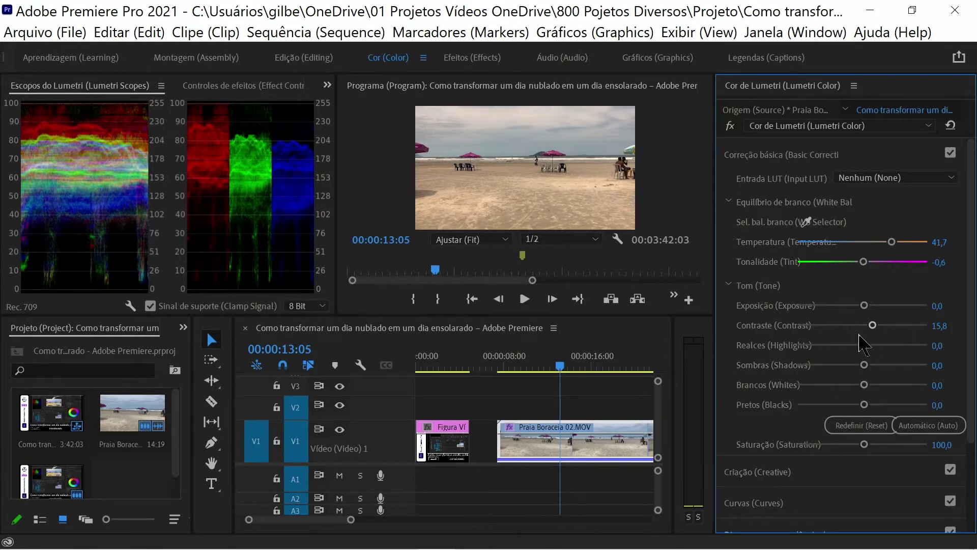
drag(864, 345, 864, 350)
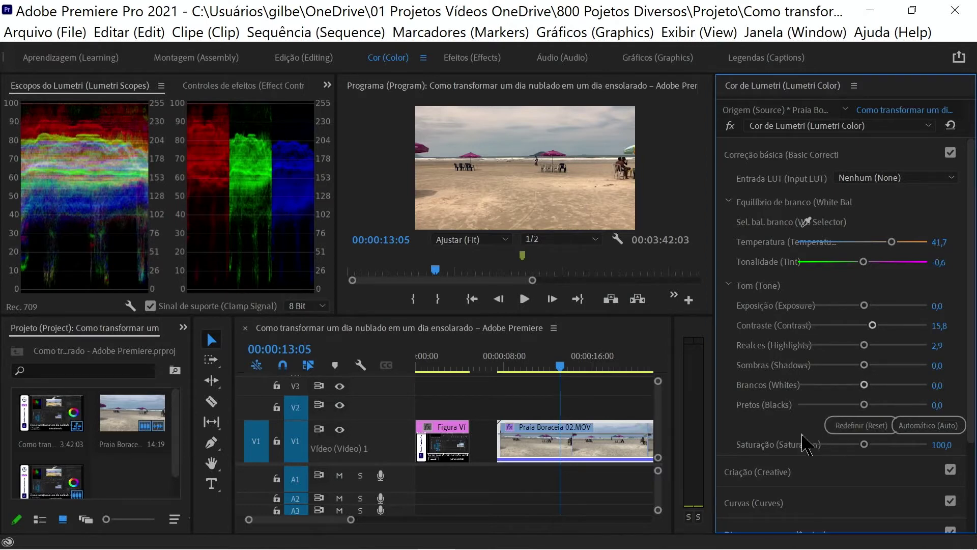
drag(864, 444, 879, 446)
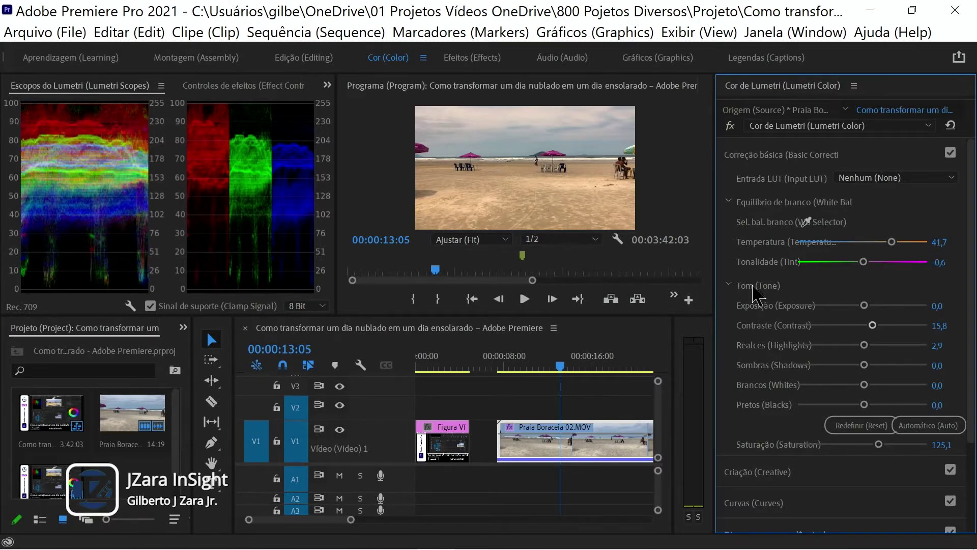
scroll(755, 294, down, 2)
scroll(755, 294, up, 2)
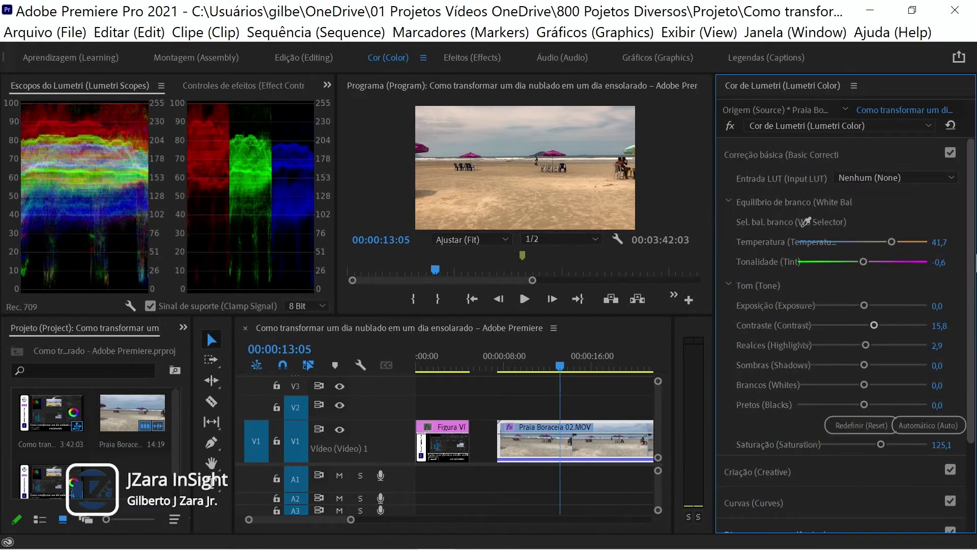
click(786, 156)
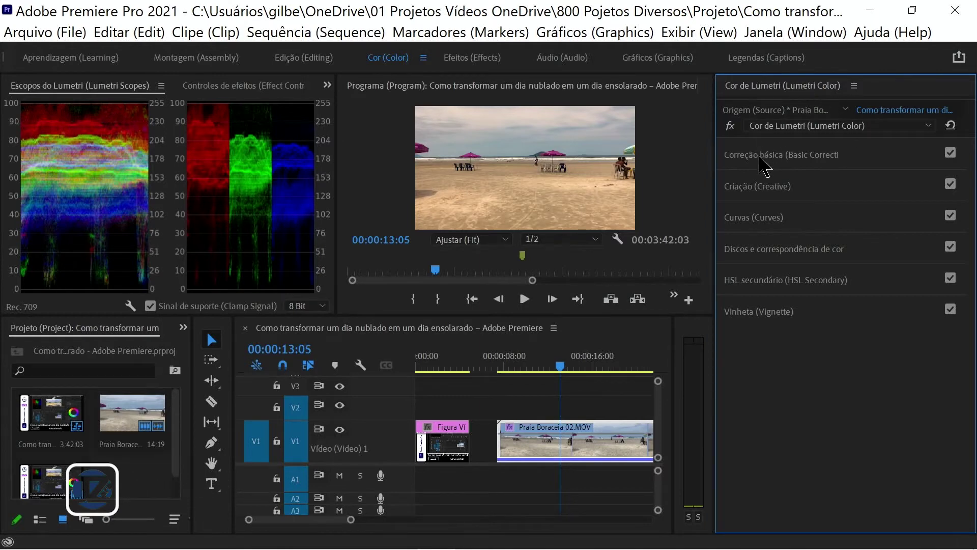
Sample the grey sky as the HSL Secondary key colour and preview the key as a grey matte
click(781, 282)
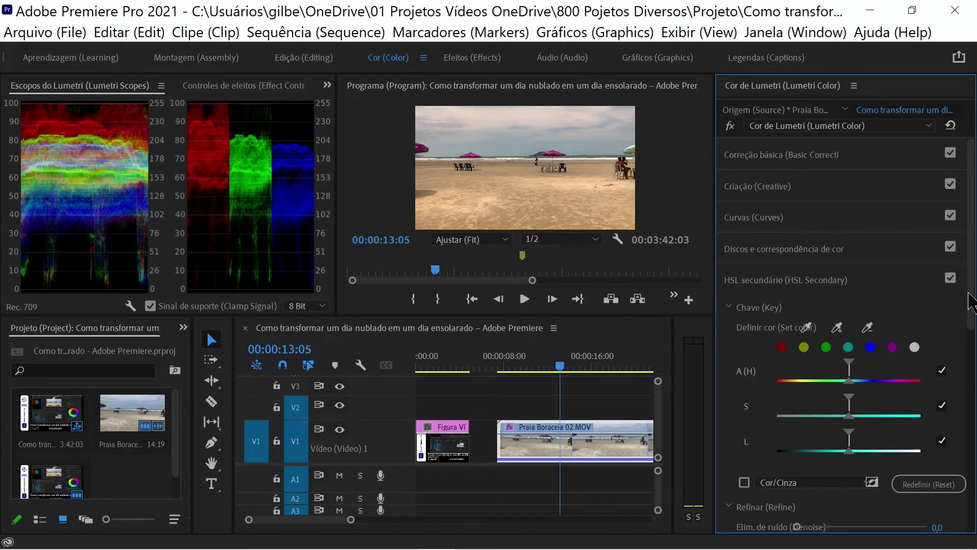
scroll(973, 300, down, 2)
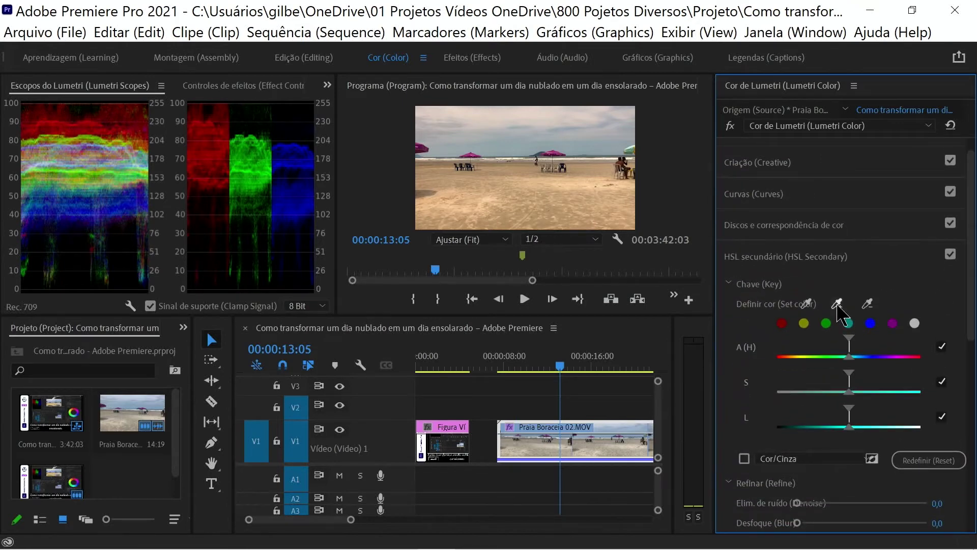
click(837, 304)
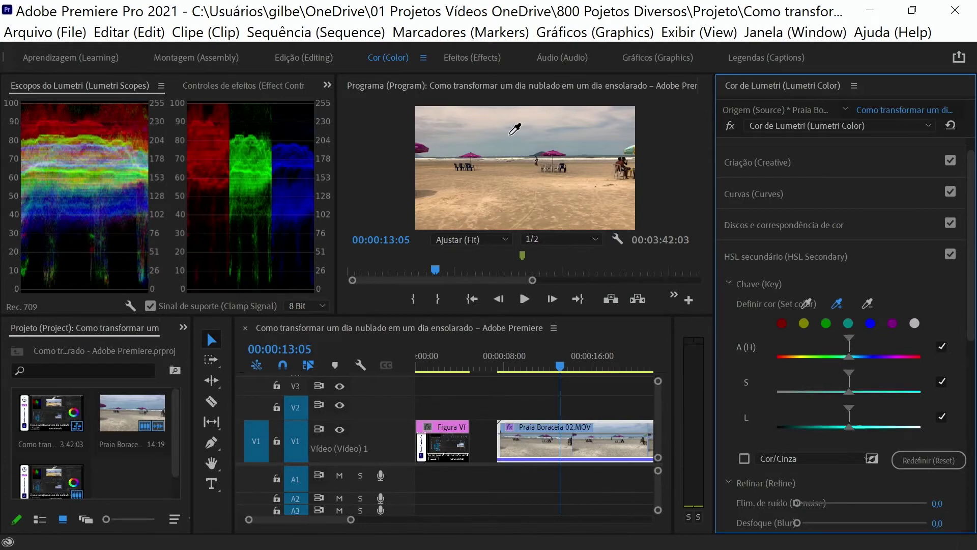
click(510, 135)
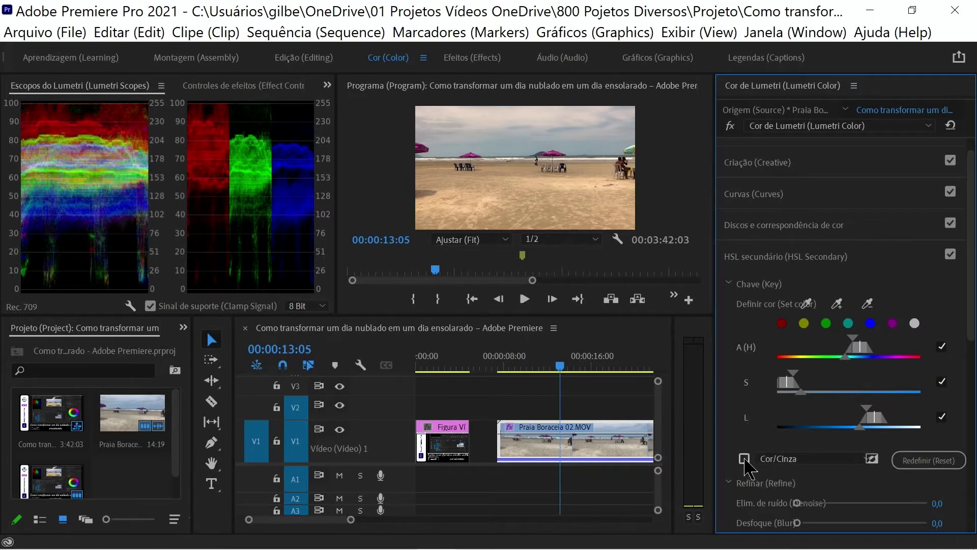
click(744, 459)
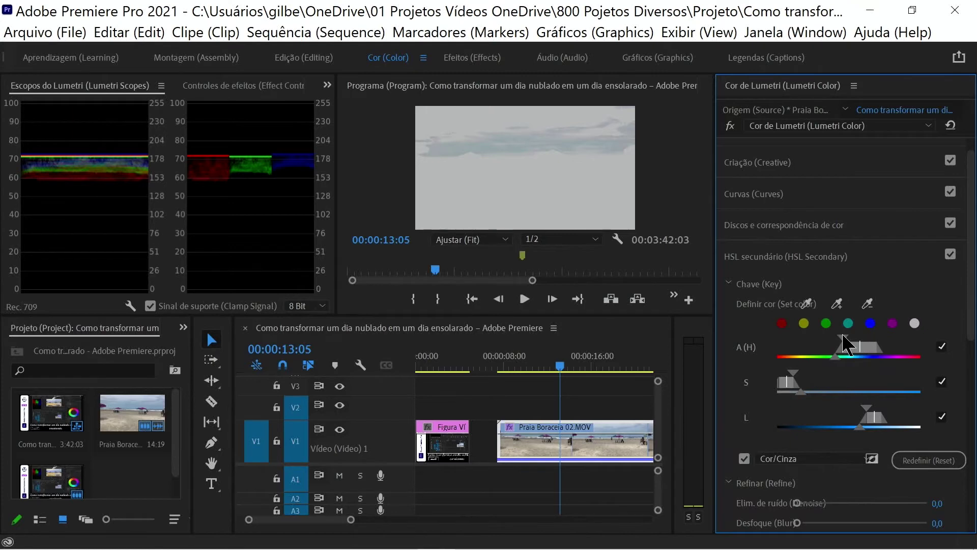
Widen the sky key's hue and saturation ranges, fine-tune lightness, and turn off the matte preview
drag(853, 337, 774, 333)
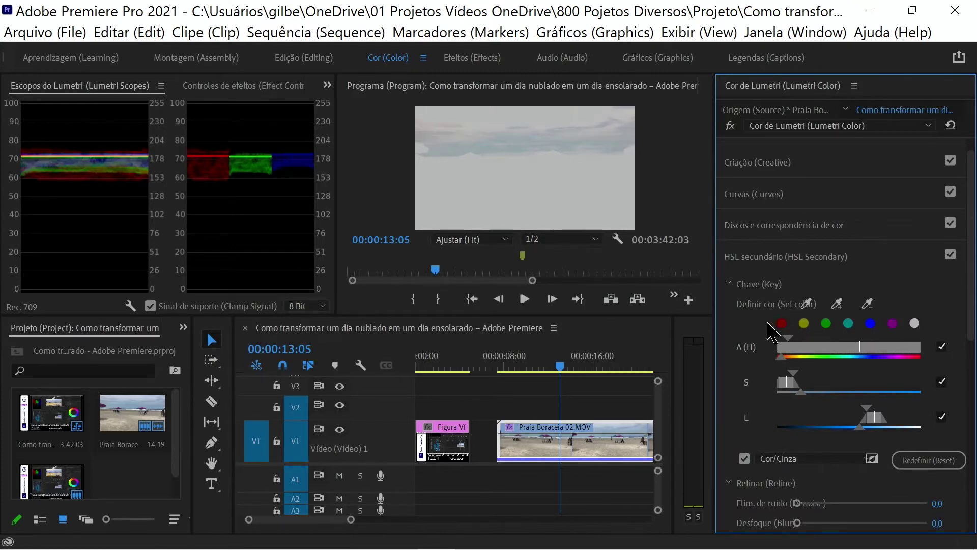
mouse_move(797, 375)
mouse_down()
mouse_move(843, 375)
mouse_move(816, 373)
mouse_up()
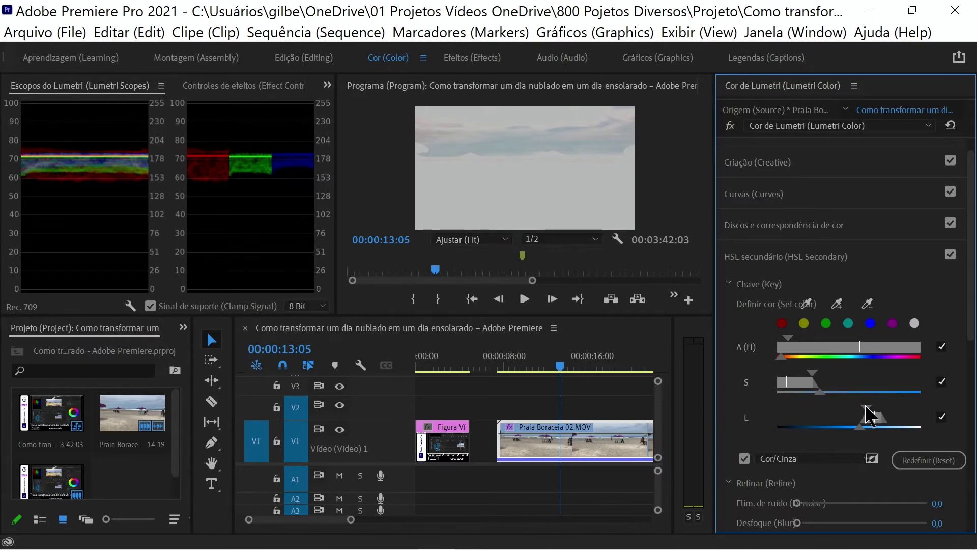
drag(867, 414, 866, 415)
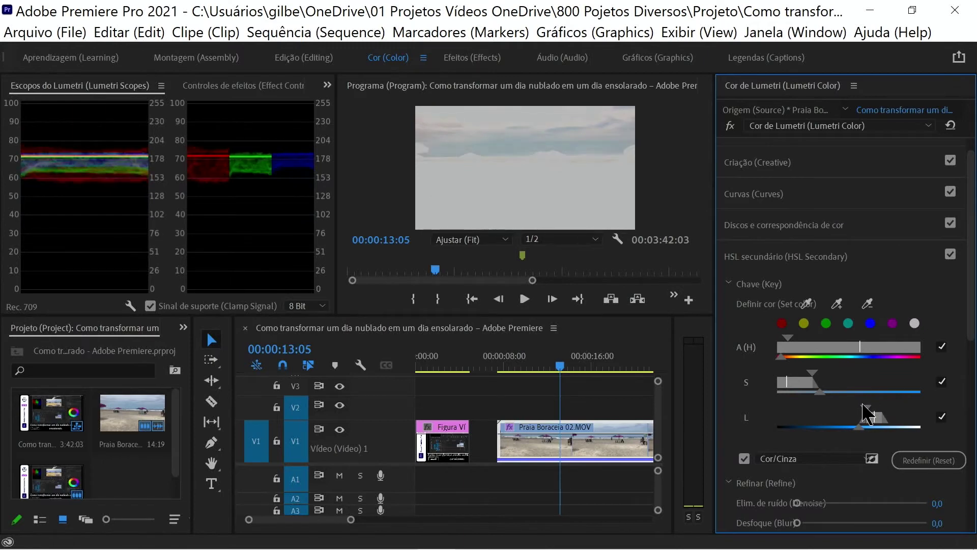
drag(866, 414, 867, 415)
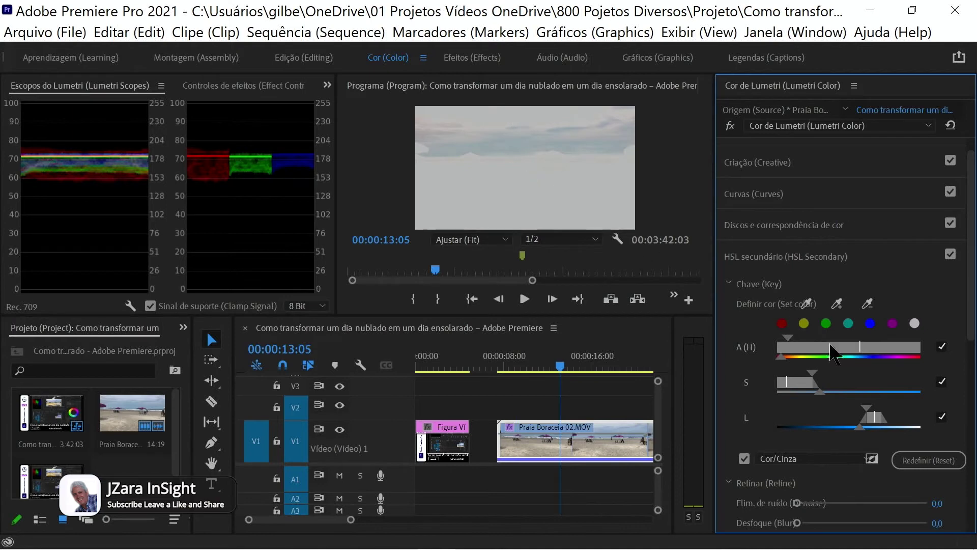
click(744, 459)
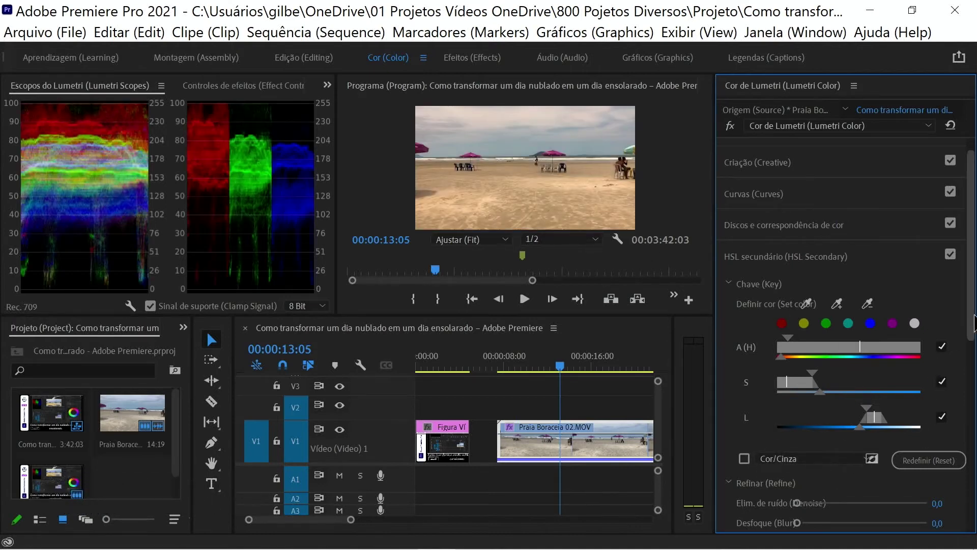
Push the HSL Secondary correction wheel toward blue so the keyed sky looks clear blue
drag(973, 317, 966, 461)
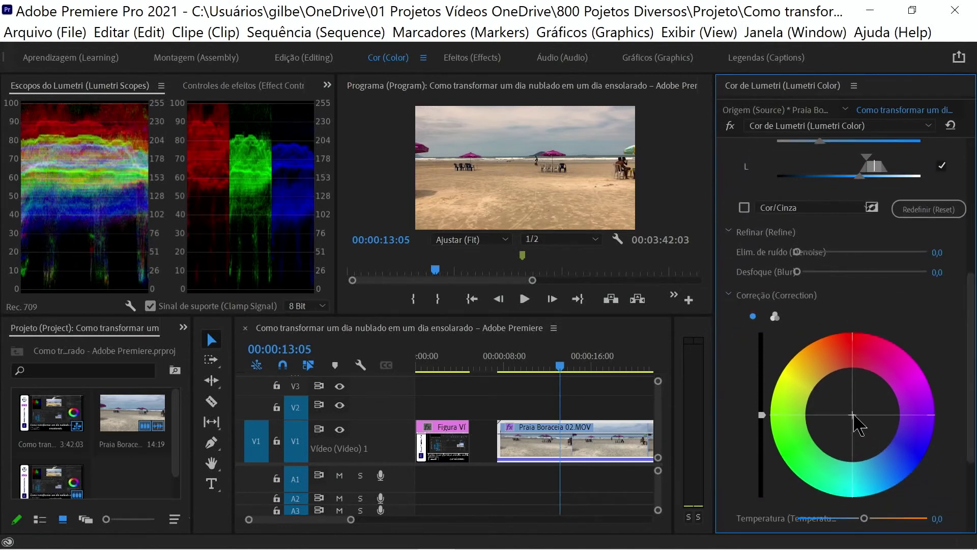
drag(854, 415, 914, 454)
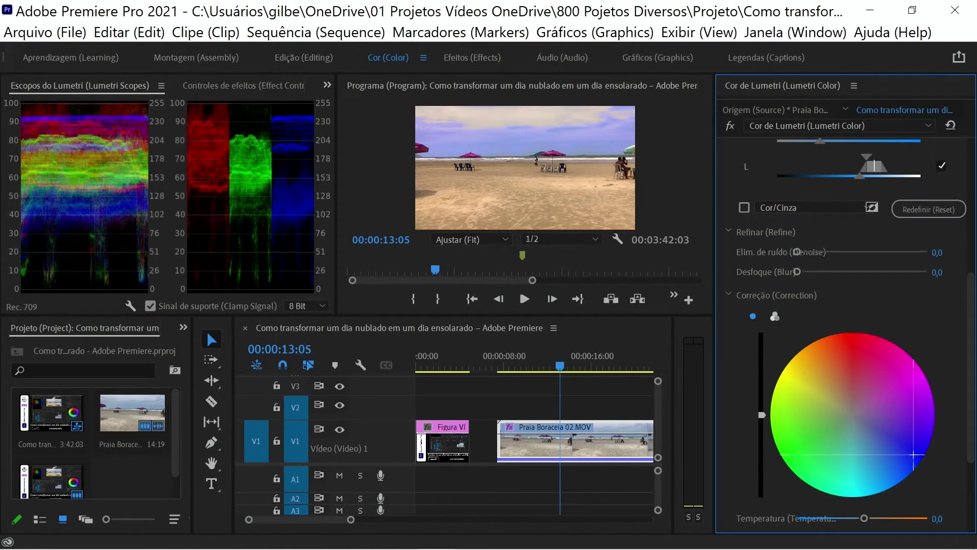
mouse_move(915, 454)
mouse_down()
mouse_move(867, 392)
mouse_move(850, 348)
mouse_move(793, 371)
mouse_move(919, 454)
mouse_up()
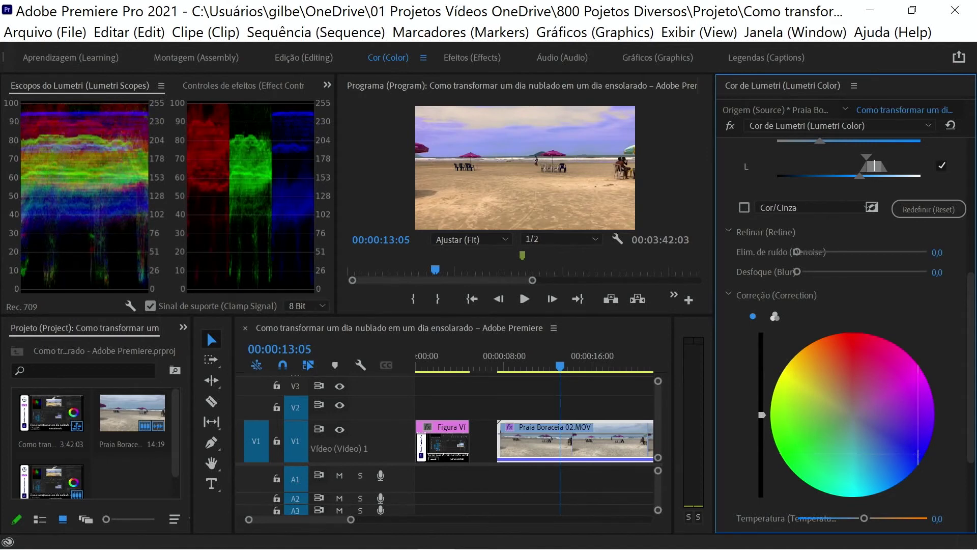
drag(919, 454, 918, 457)
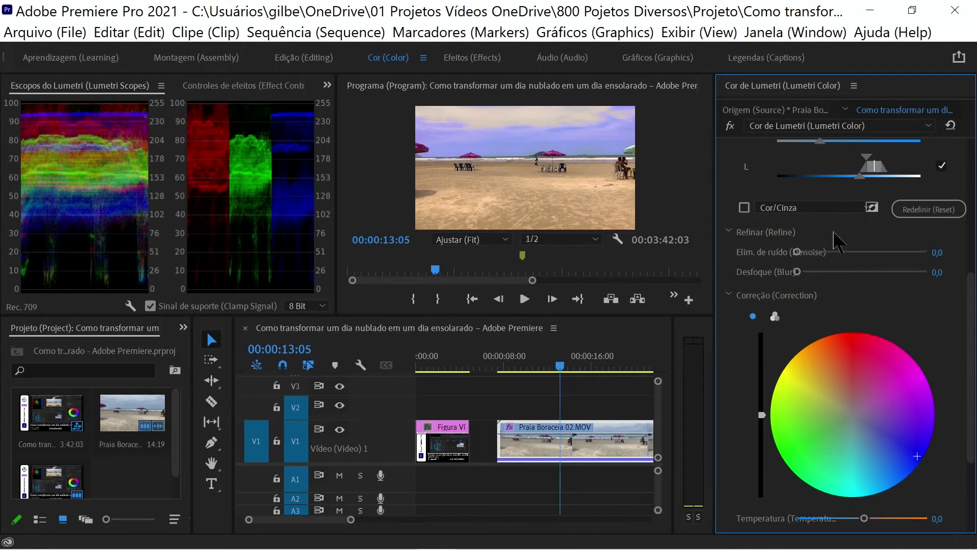
click(731, 128)
click(732, 127)
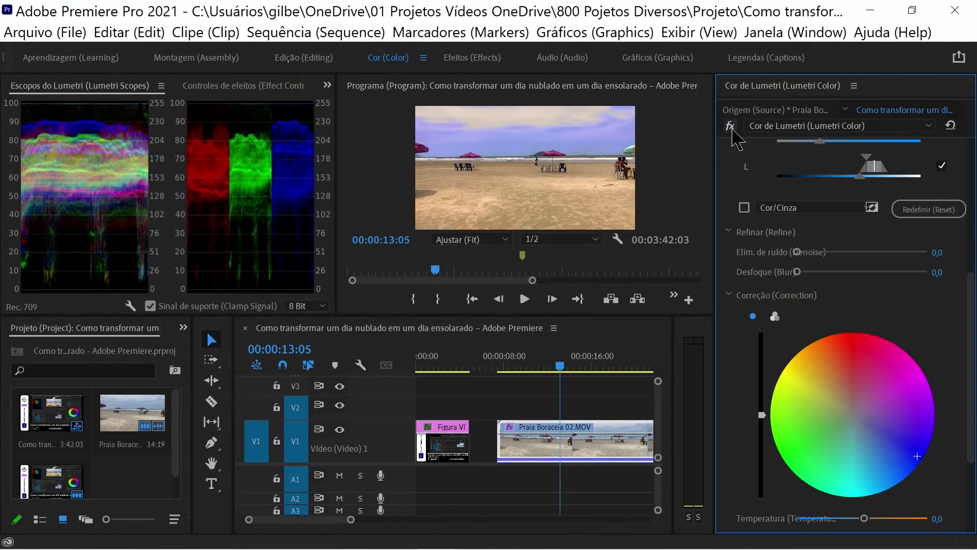
click(731, 125)
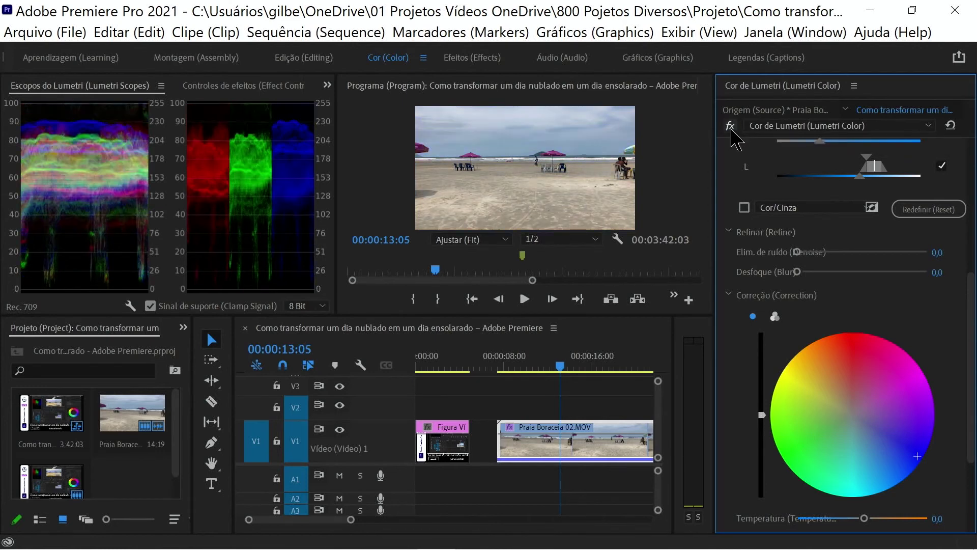